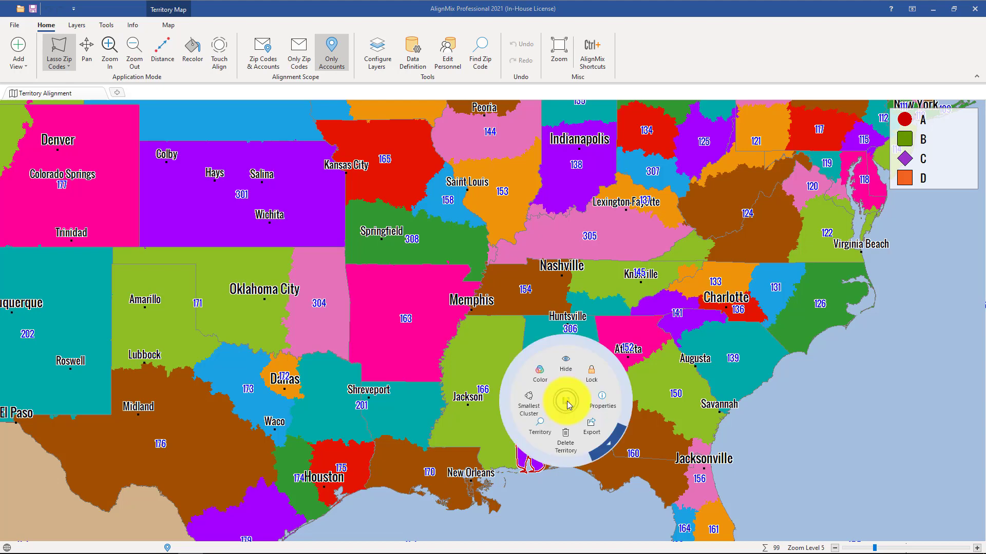
# Open the properties of the Montgomery territory, review its details, and close them.
pyautogui.click(598, 402)
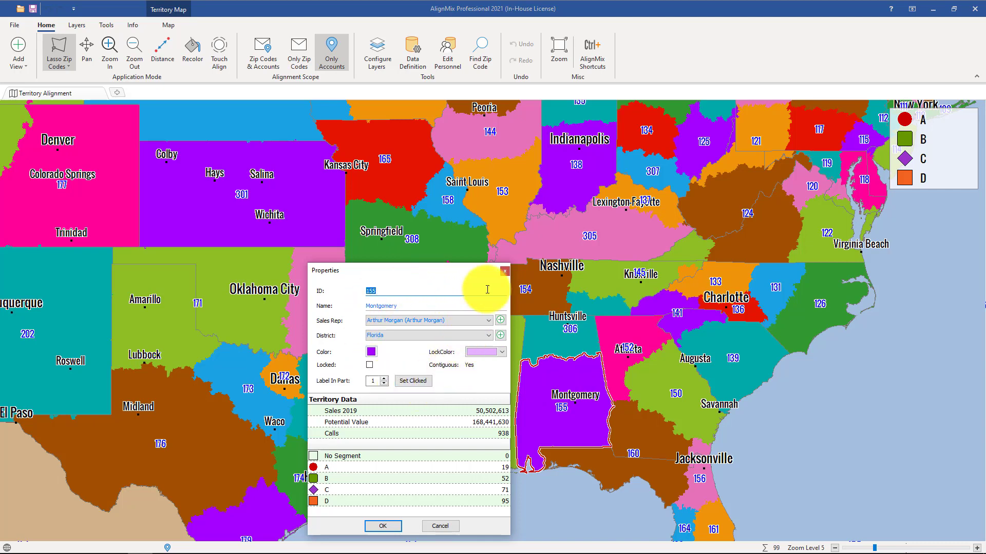
pyautogui.click(504, 273)
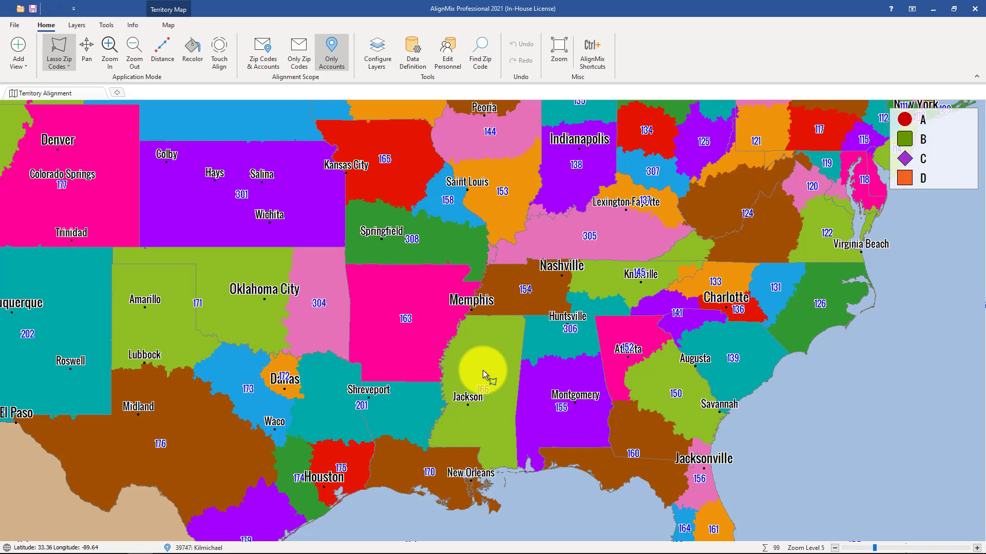
# Open the properties of the Mississippi territory and assign it the sales rep listed directly below the current one.
pyautogui.press('ctrl')
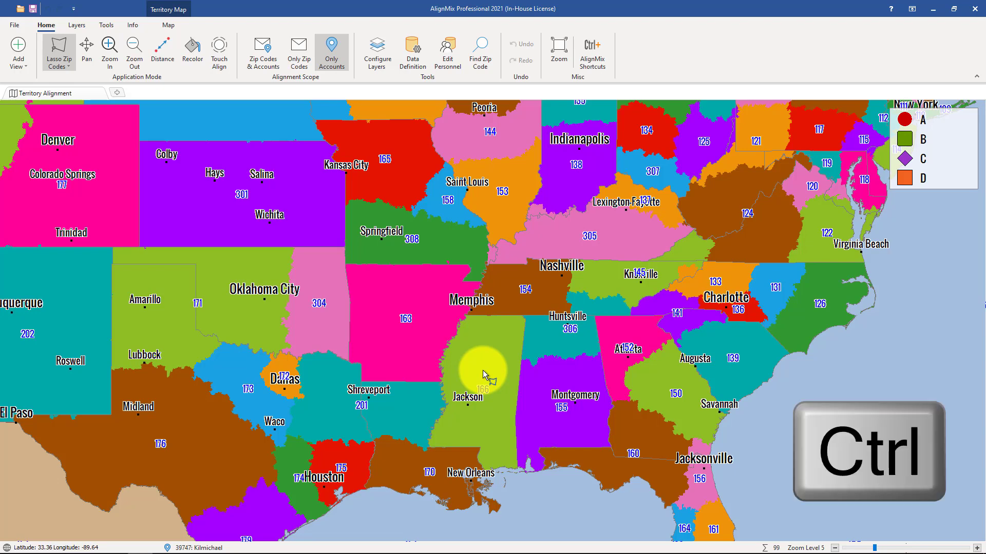
pyautogui.keyDown('ctrl'); pyautogui.click(483, 374); pyautogui.keyUp('ctrl')
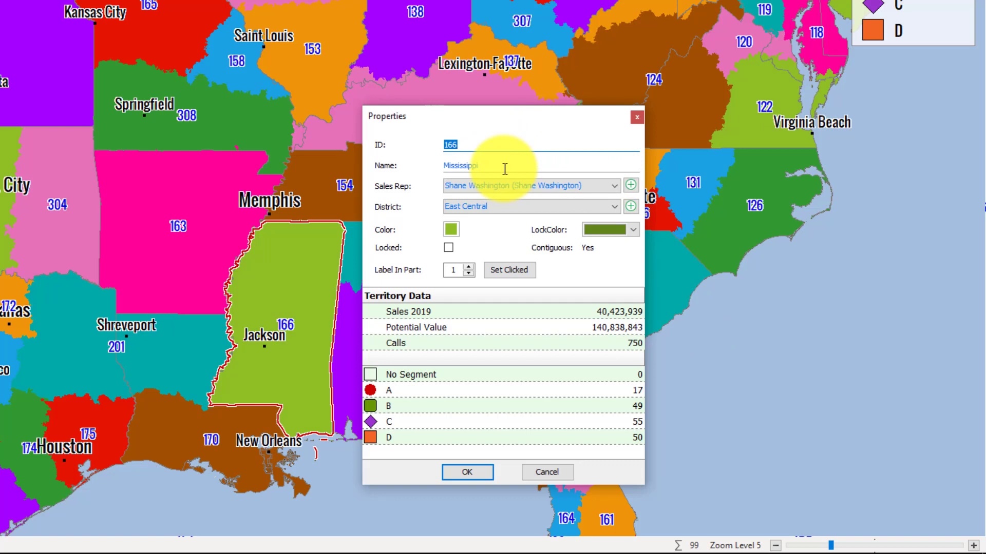
pyautogui.click(479, 142)
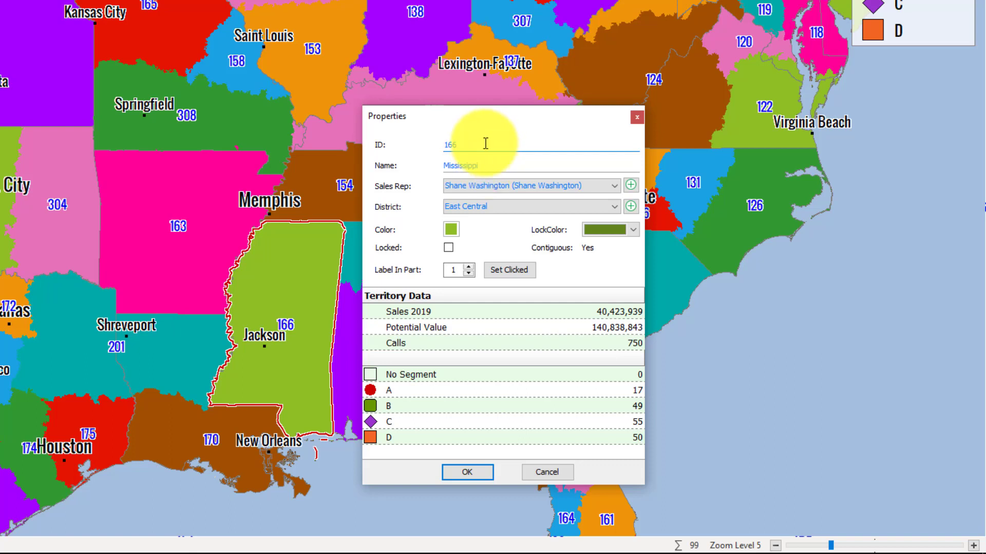
pyautogui.click(595, 193)
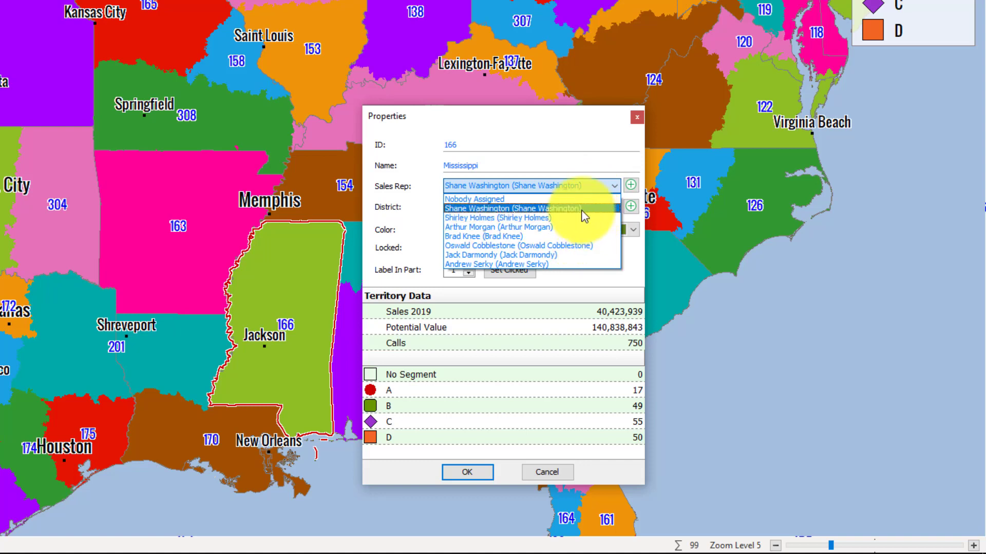
pyautogui.click(495, 222)
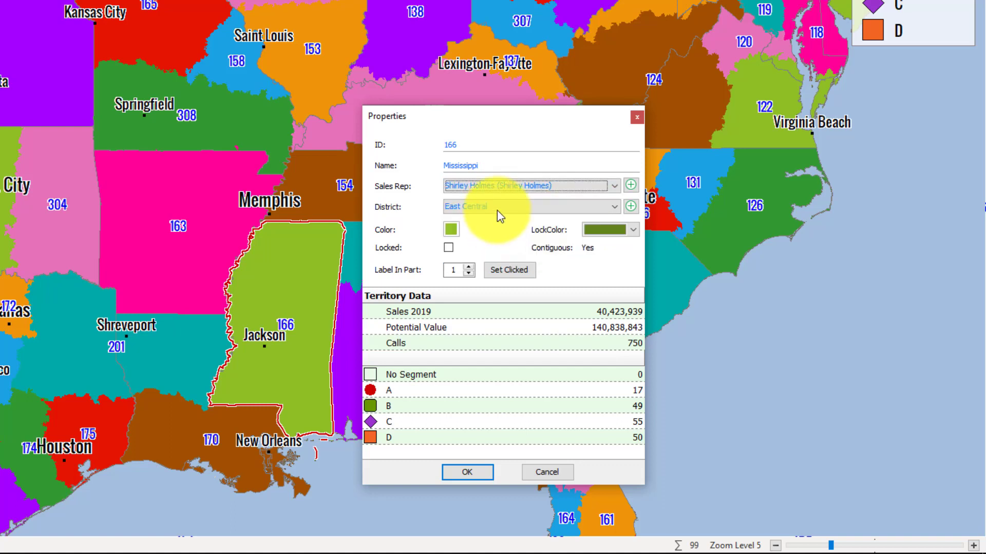
# Review the fields and roles in the form for adding a sales rep, and cancel it without adding anyone.
pyautogui.click(631, 186)
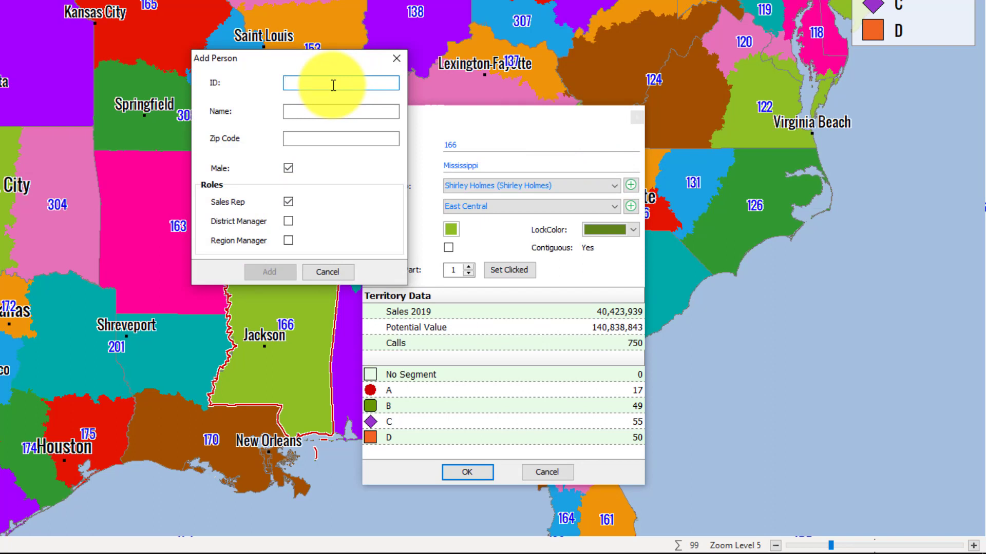
pyautogui.click(315, 111)
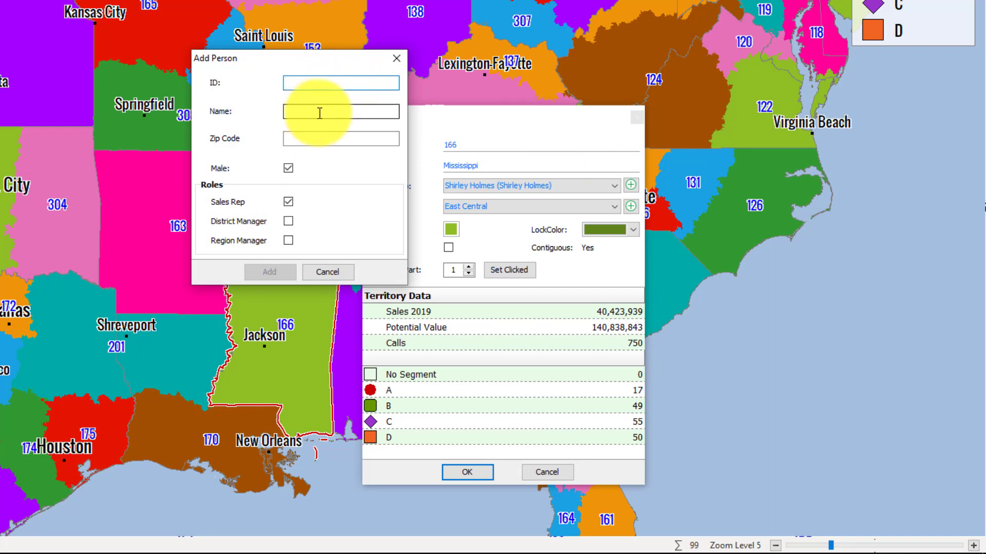
pyautogui.click(288, 165)
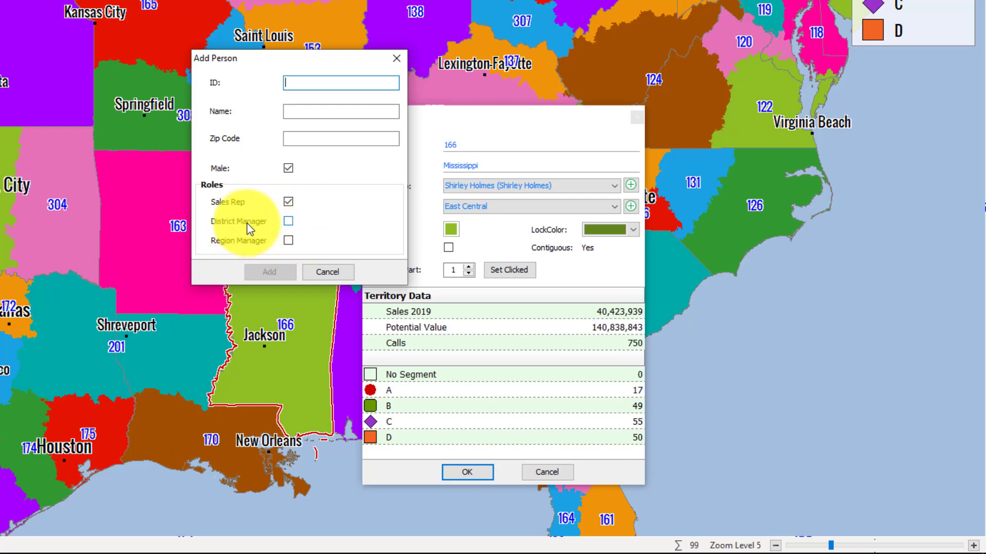
pyautogui.click(327, 272)
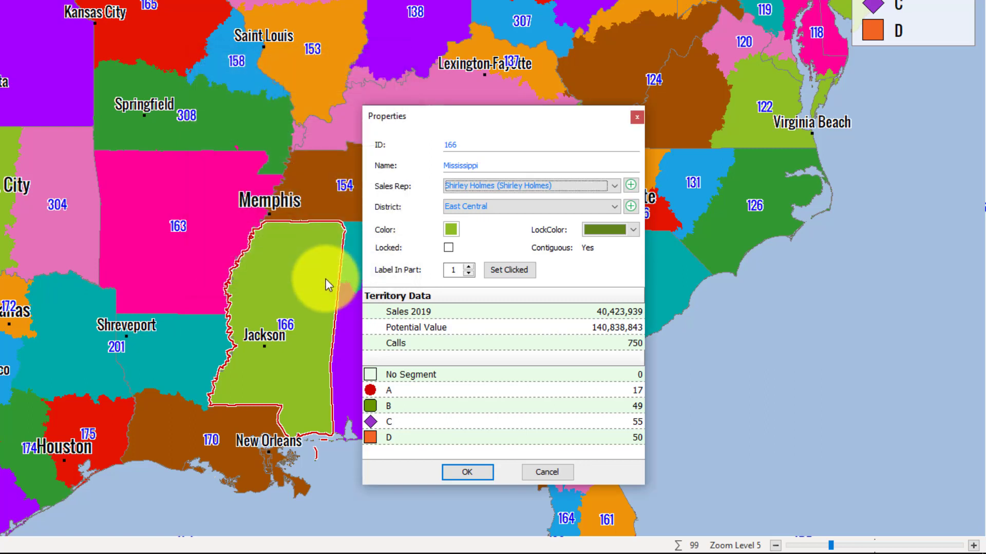
# Review the available districts and the ID and name fields for adding a district, and leave without making changes.
pyautogui.click(496, 208)
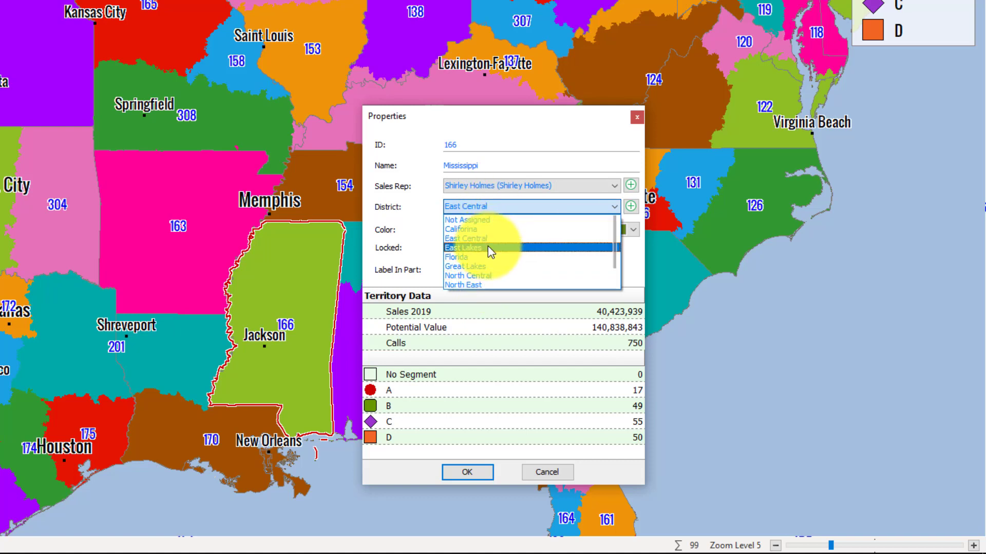
pyautogui.press('Escape')
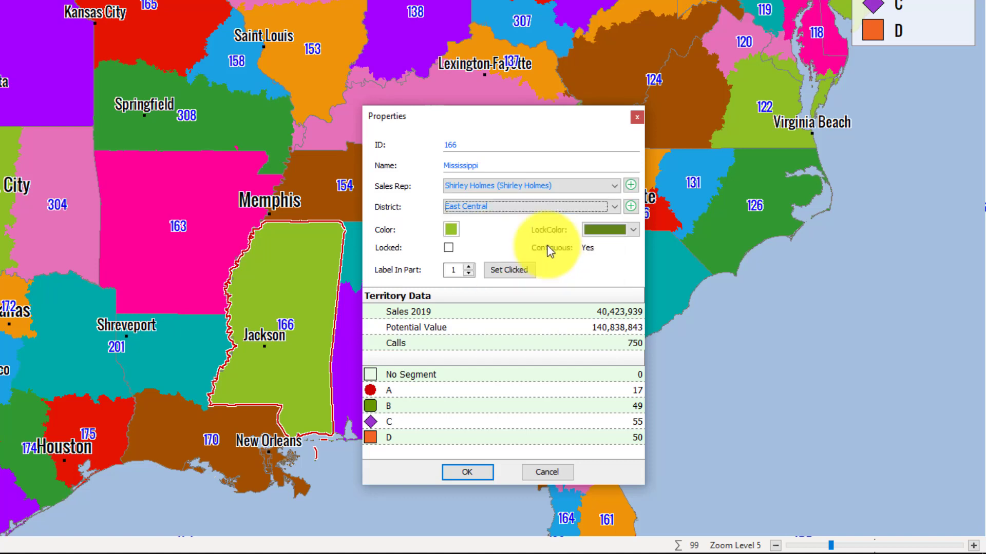
pyautogui.click(630, 207)
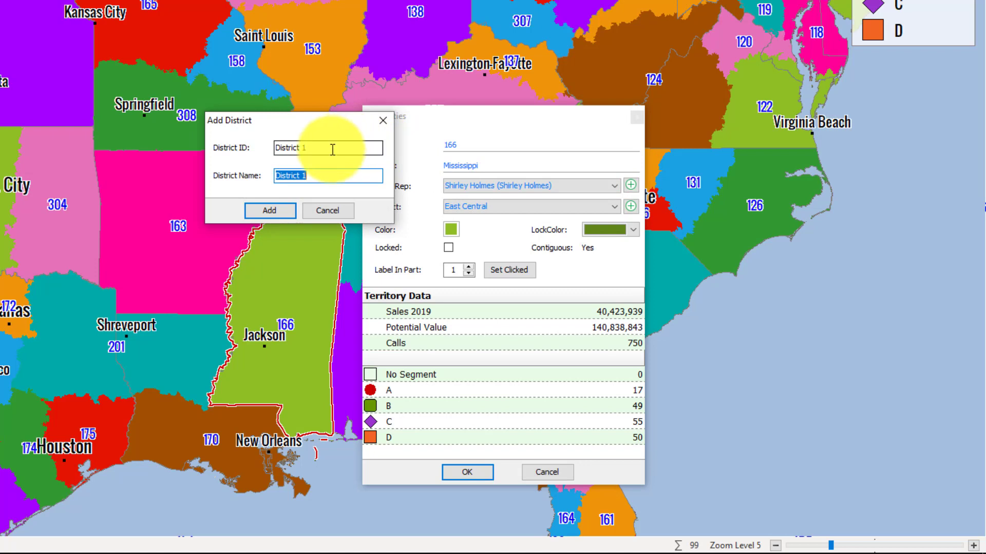
pyautogui.moveTo(332, 149); pyautogui.dragTo(257, 154)
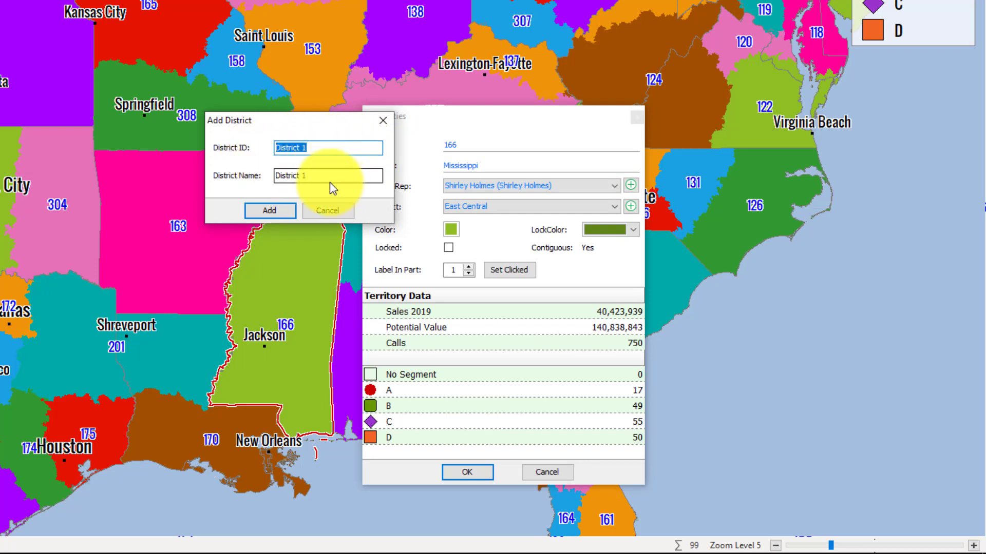
pyautogui.moveTo(329, 183); pyautogui.dragTo(258, 178)
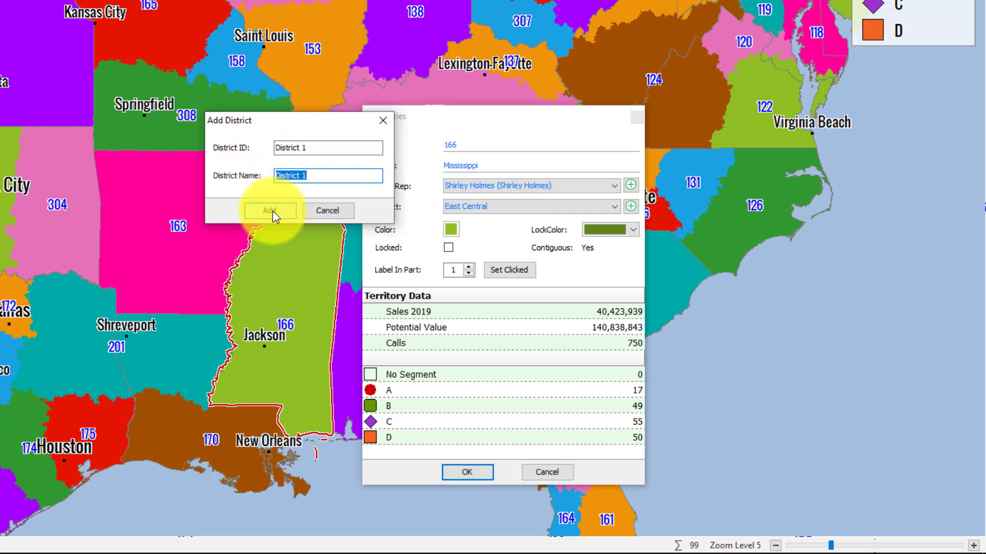
pyautogui.click(327, 211)
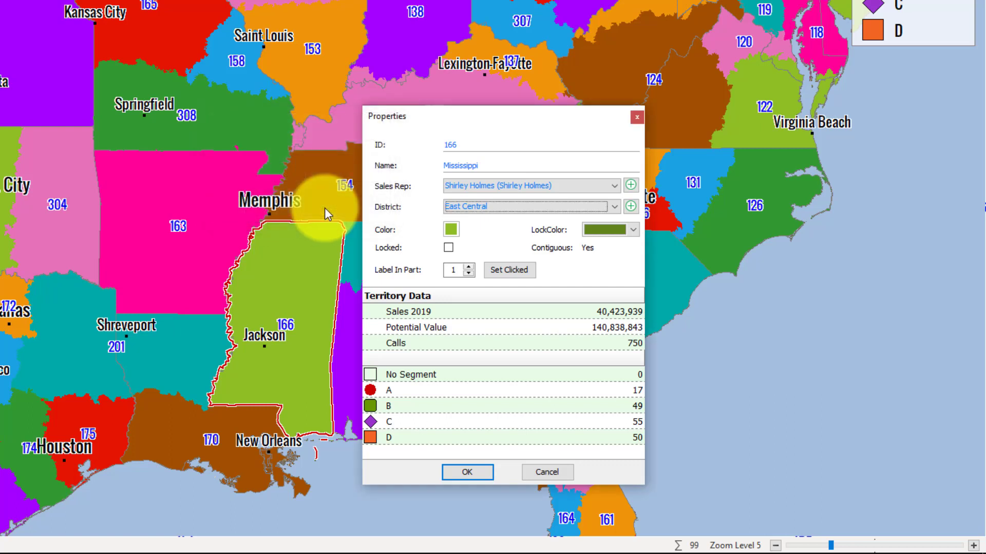
# Set the Mississippi territory's color to dark blue and apply the changed properties.
pyautogui.click(456, 232)
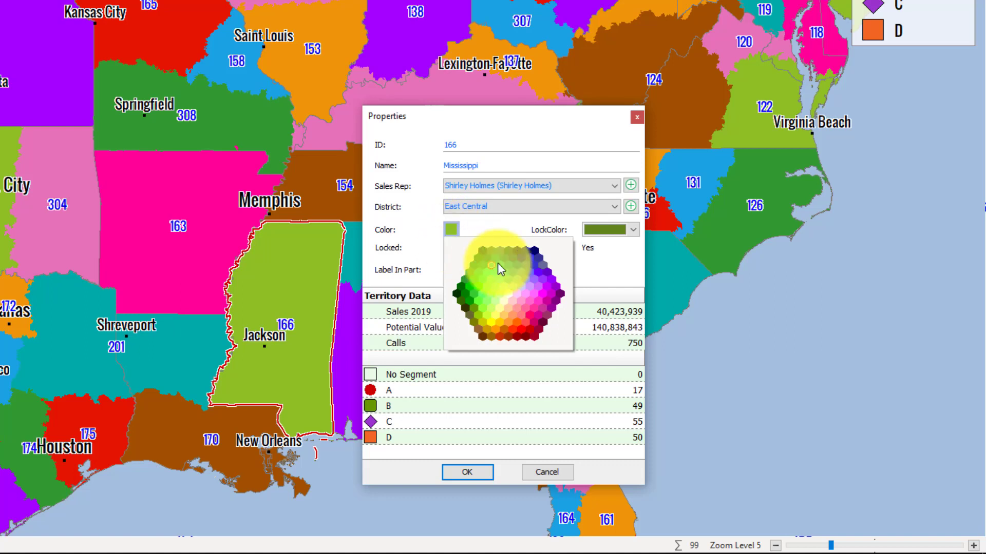
pyautogui.click(511, 260)
pyautogui.click(511, 261)
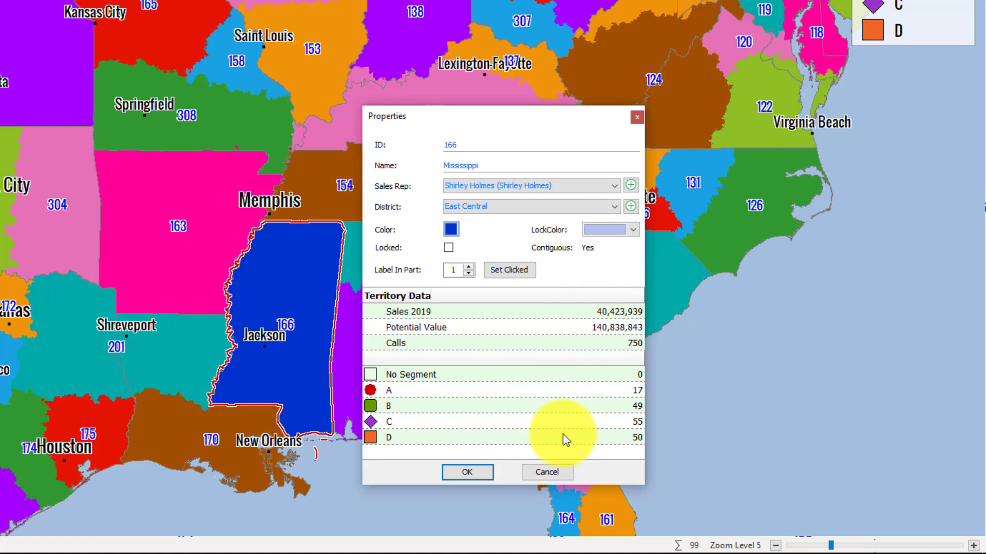
pyautogui.click(466, 473)
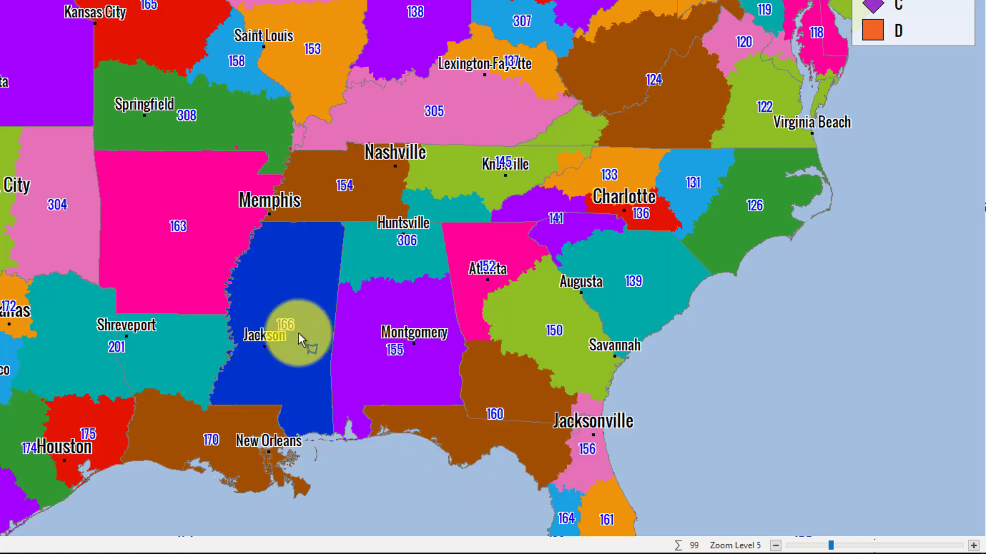
# Lock the Mississippi territory on the map.
pyautogui.rightClick(281, 317)
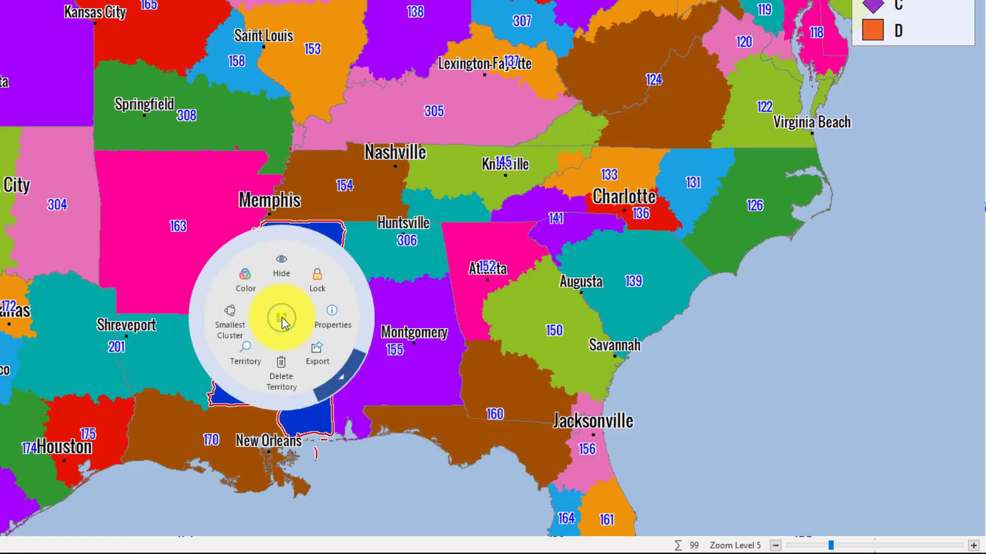
pyautogui.click(315, 285)
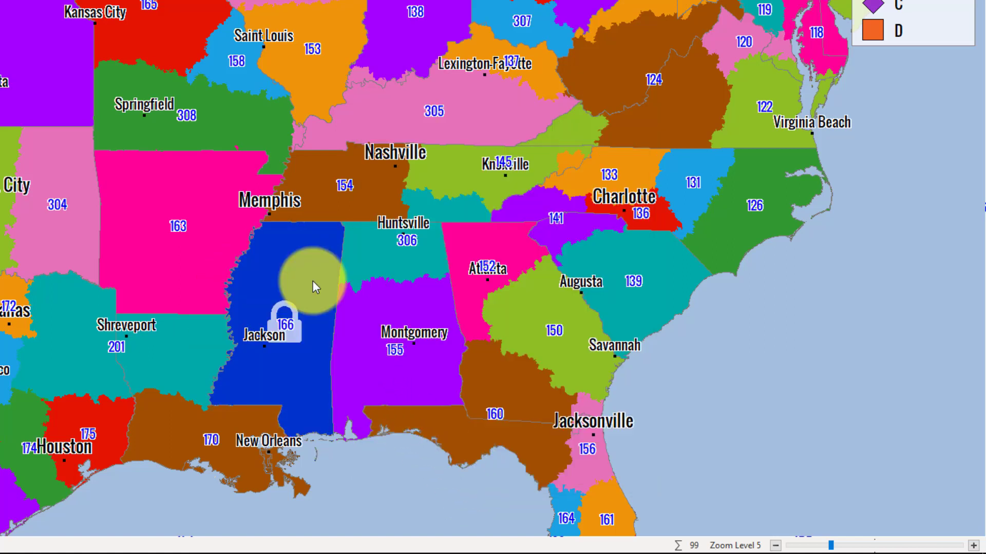
# Clear the Locked setting in the Mississippi territory's properties and cancel the change.
pyautogui.doubleClick(289, 305)
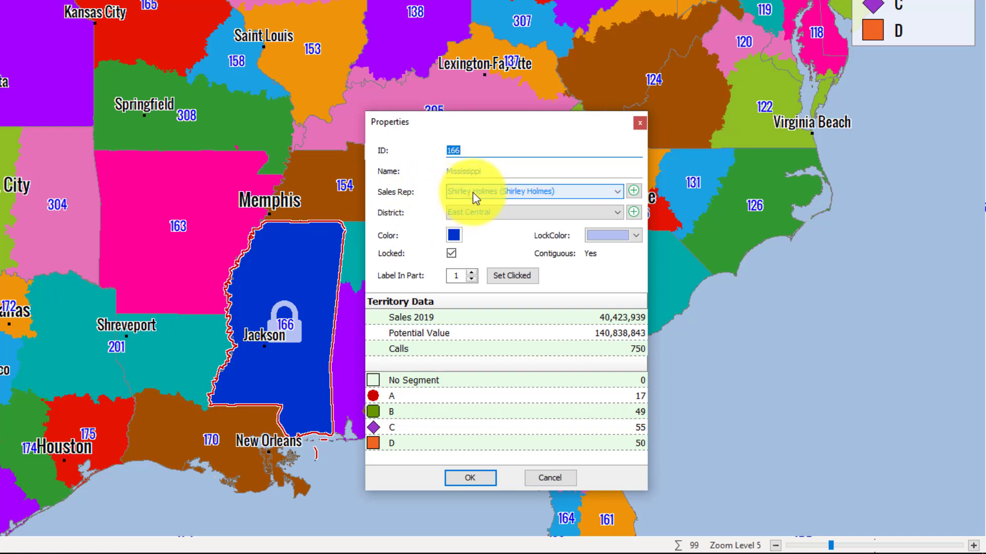
pyautogui.click(451, 254)
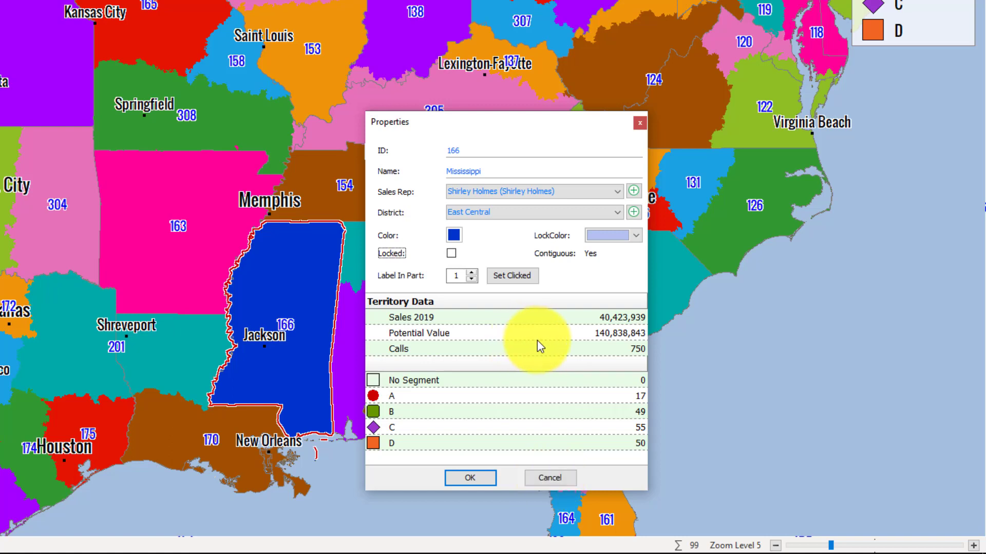
pyautogui.click(549, 478)
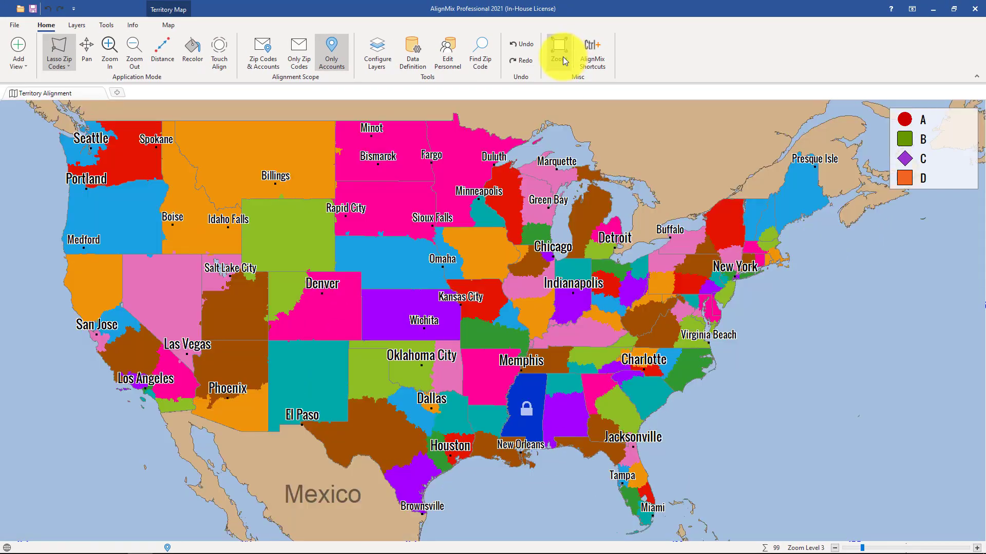
# Place the Seattle North territory's label in the clicked part west of Seattle through its properties, and apply the change.
pyautogui.scroll(6, 64, 126)
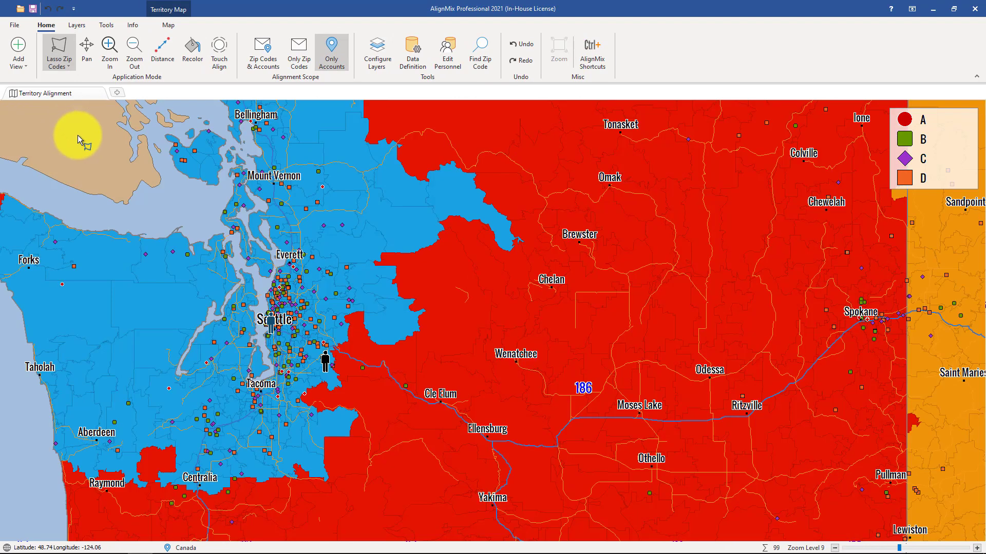
pyautogui.moveTo(78, 135); pyautogui.dragTo(92, 163)
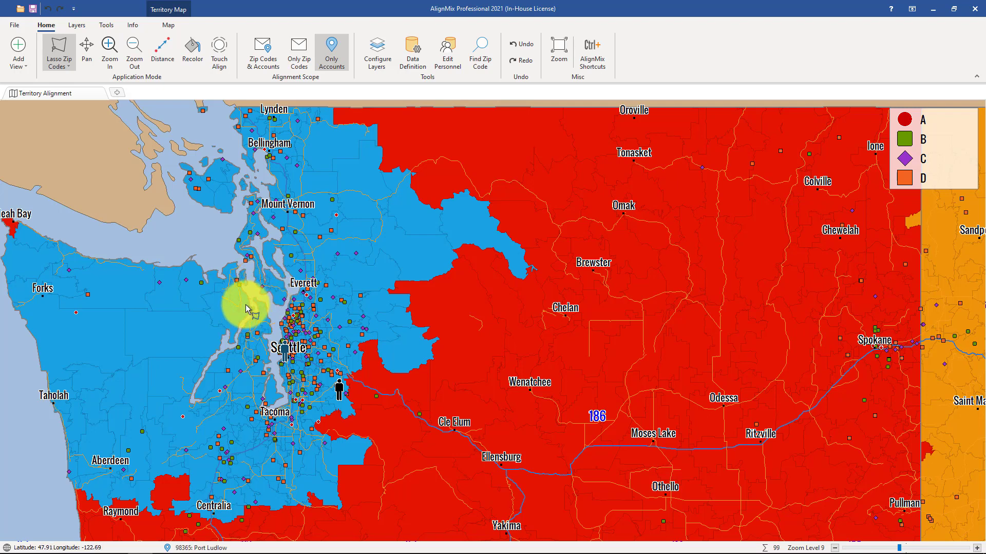
pyautogui.moveTo(247, 308)
pyautogui.mouseDown()
pyautogui.moveTo(246, 295)
pyautogui.moveTo(238, 331)
pyautogui.moveTo(220, 333)
pyautogui.mouseUp()
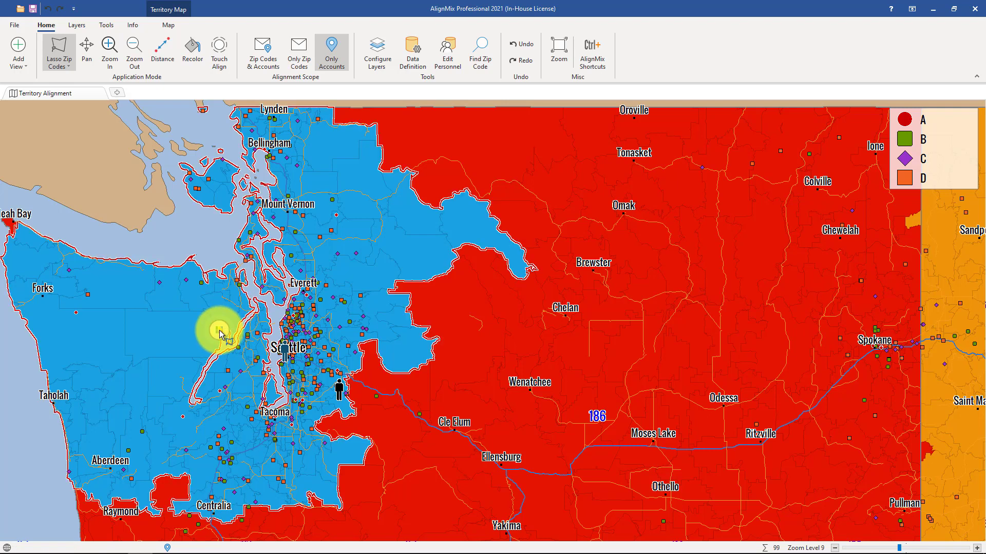
pyautogui.rightClick(220, 333)
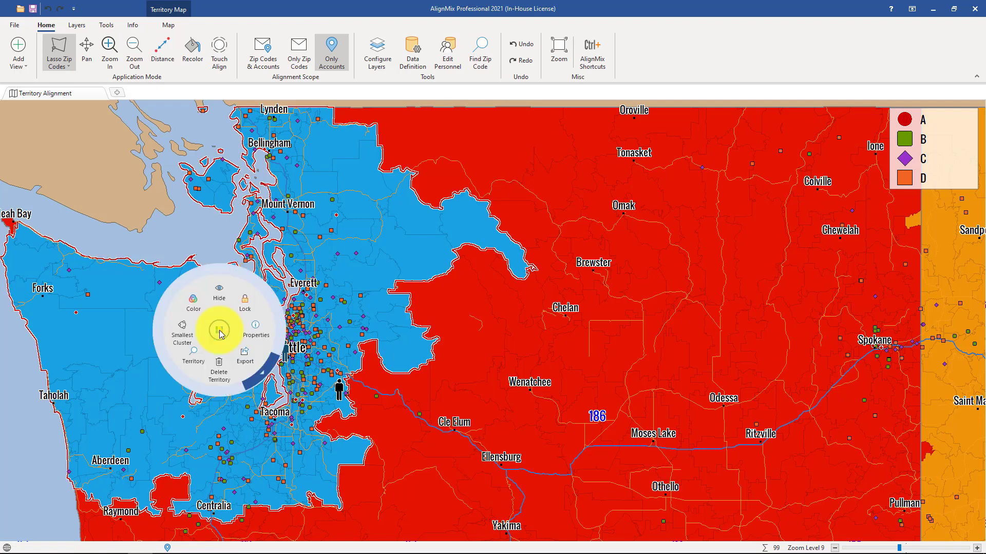
pyautogui.click(254, 332)
pyautogui.click(371, 313)
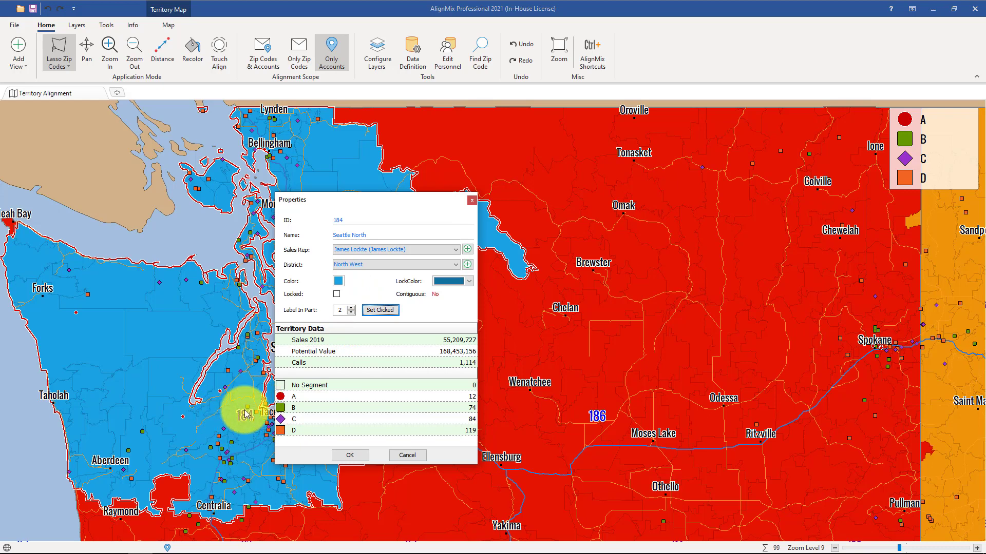
pyautogui.click(347, 456)
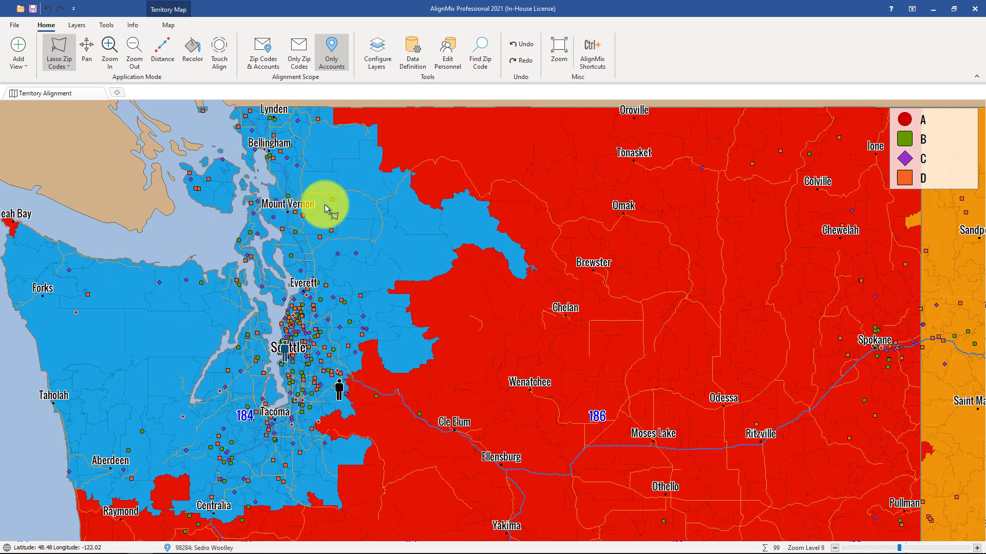
# Open the properties of the Seattle North territory again.
pyautogui.doubleClick(212, 342)
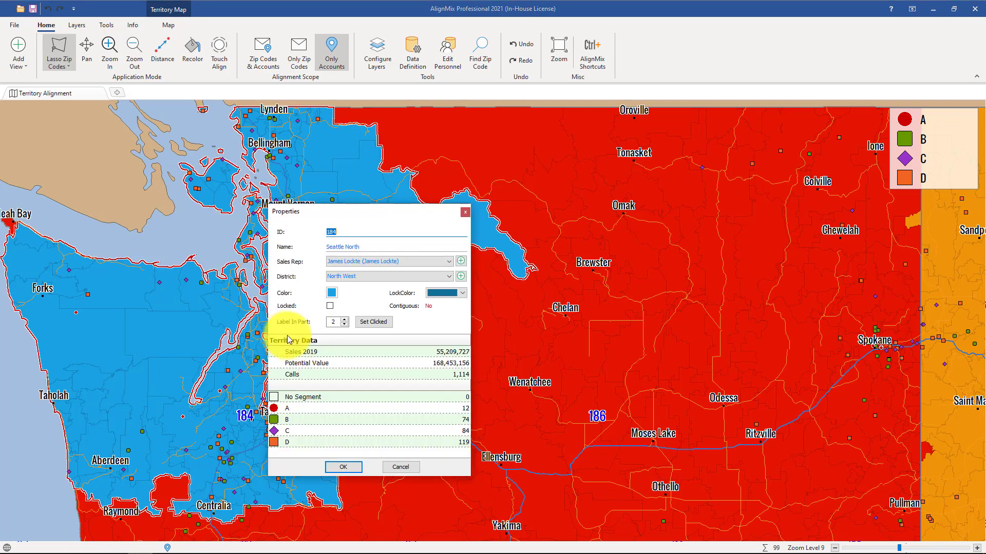